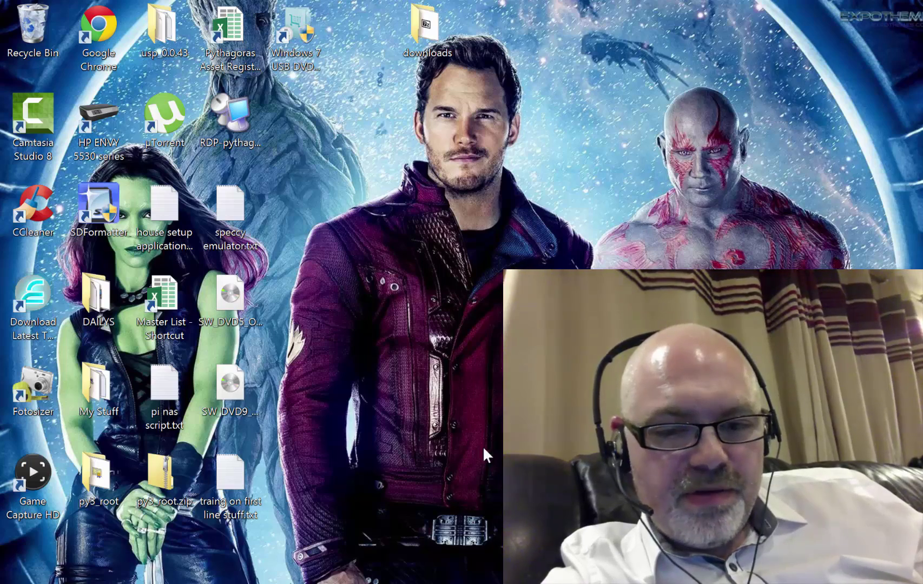
click(381, 581)
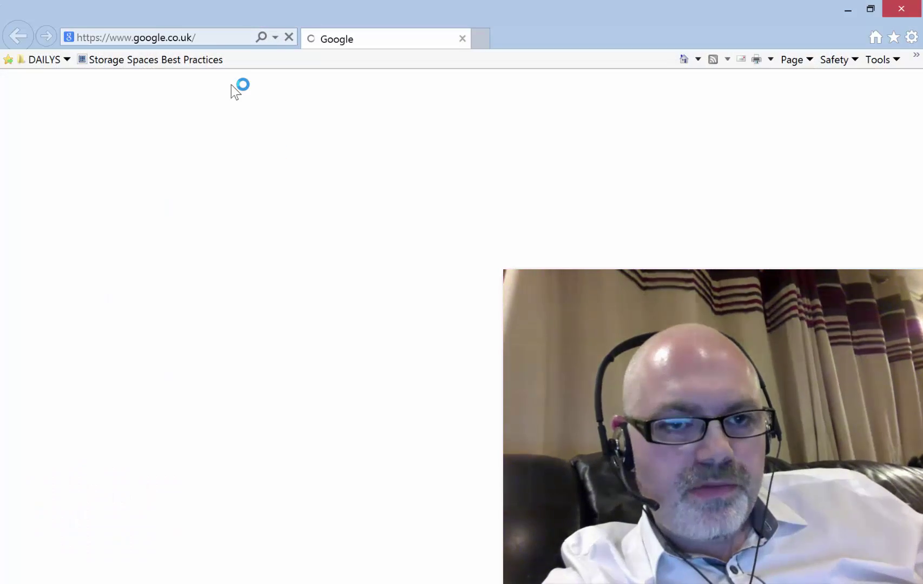
click(209, 34)
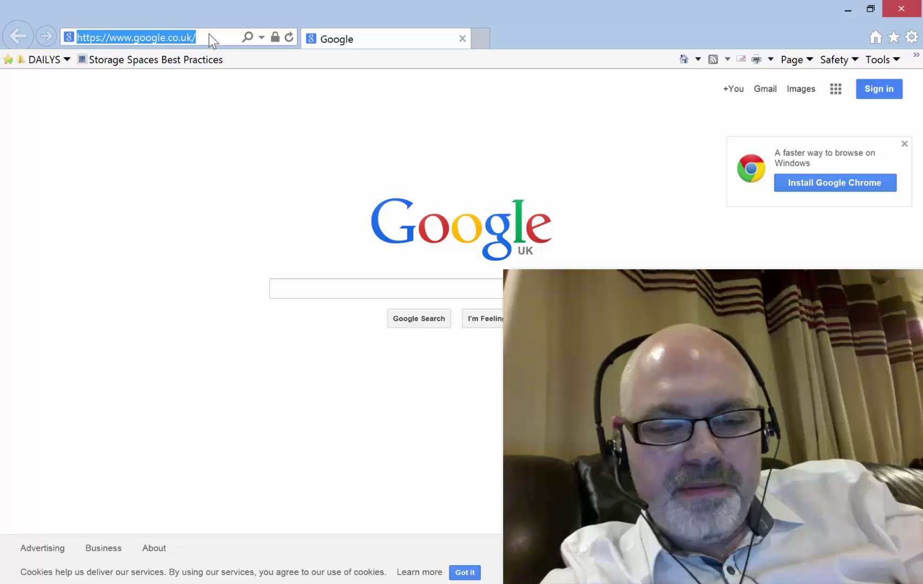
text(www.op)
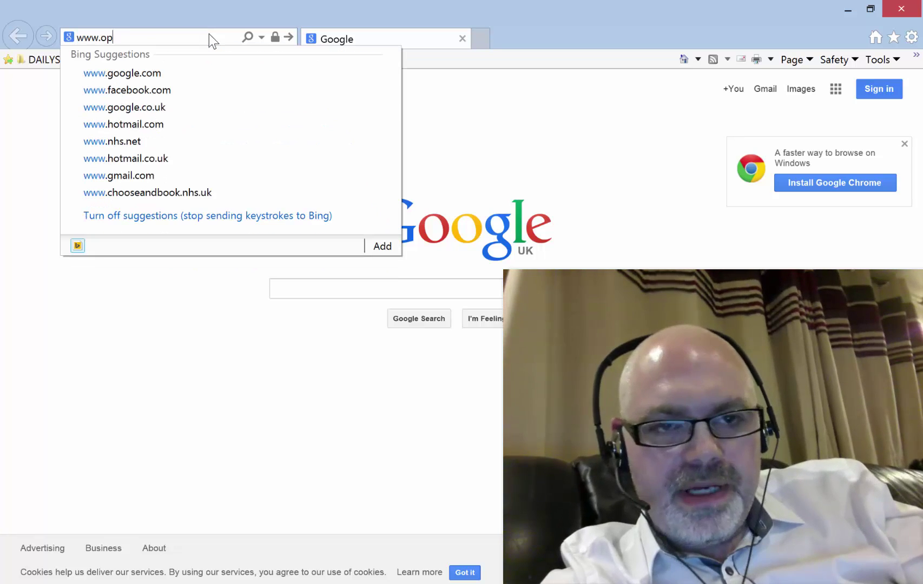
text(enelec.)
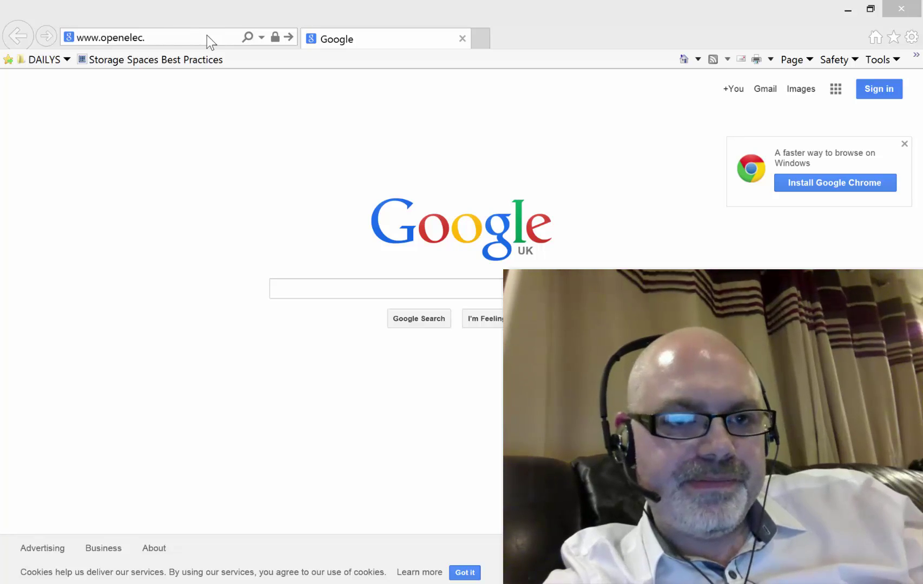
click(203, 40)
click(203, 40)
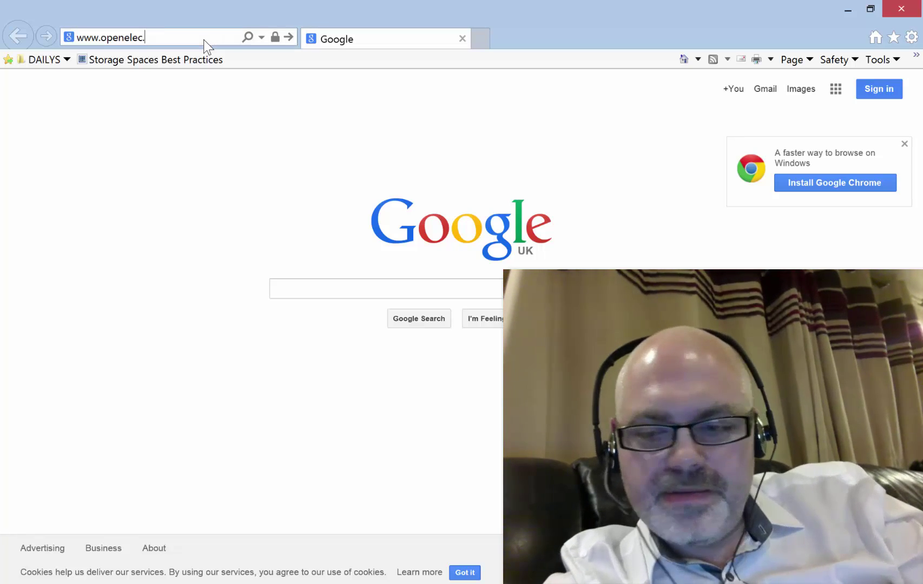
text(tv)
key(Return)
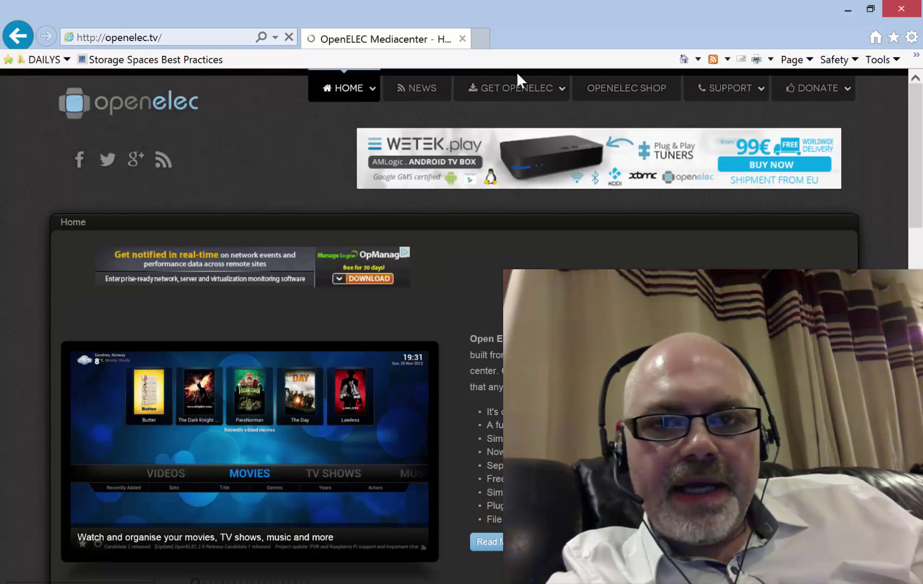
mouse_move(516, 81)
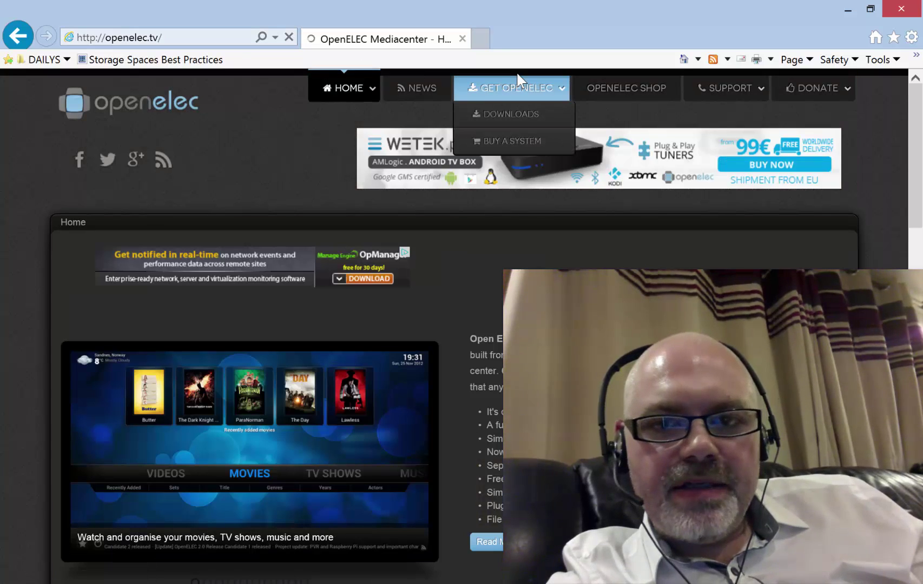
click(504, 115)
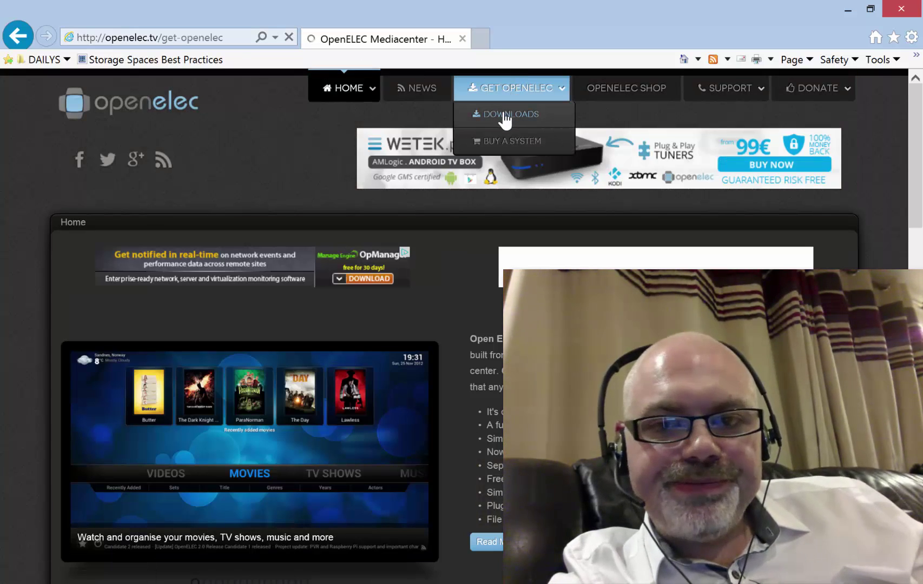
Download the ARMv7 OpenELEC 5.0.6 Raspberry Pi 2 Diskimage, OpenELEC-RPi2.arm-5.0.6.img.gz
scroll(504, 120, down, 10)
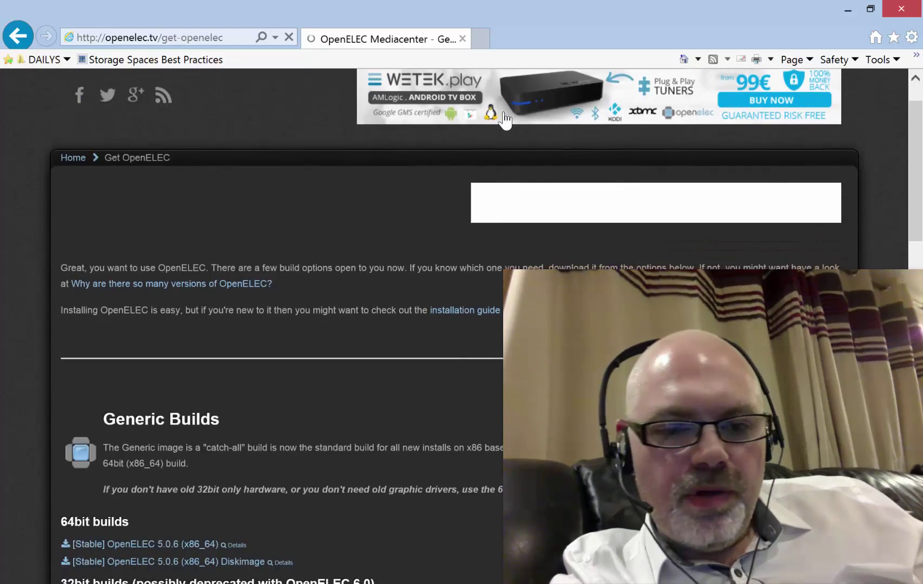
scroll(504, 120, down, 1)
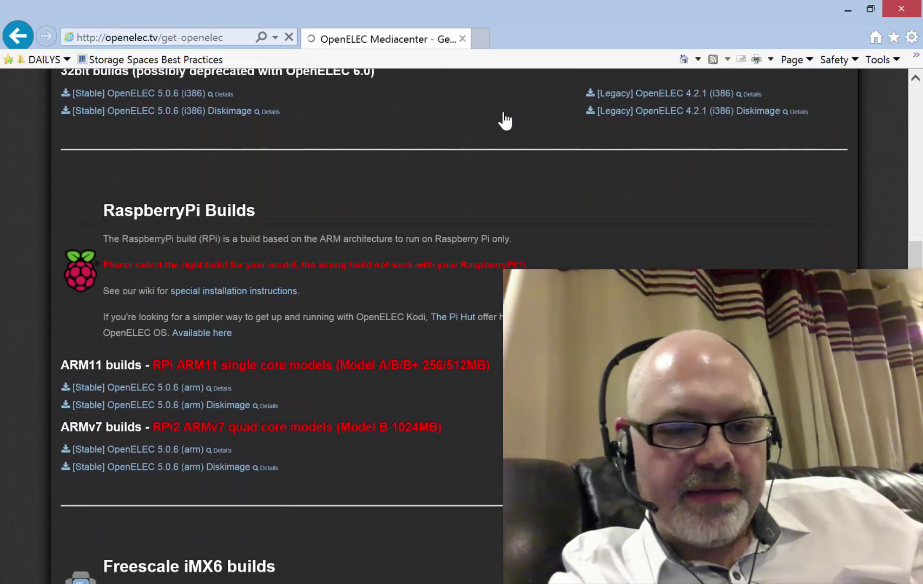
click(178, 468)
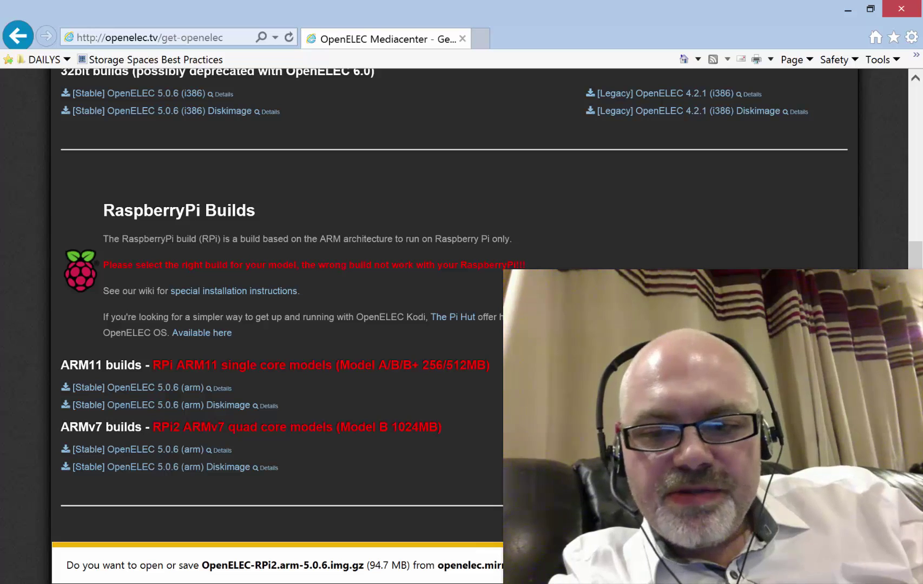
click(860, 566)
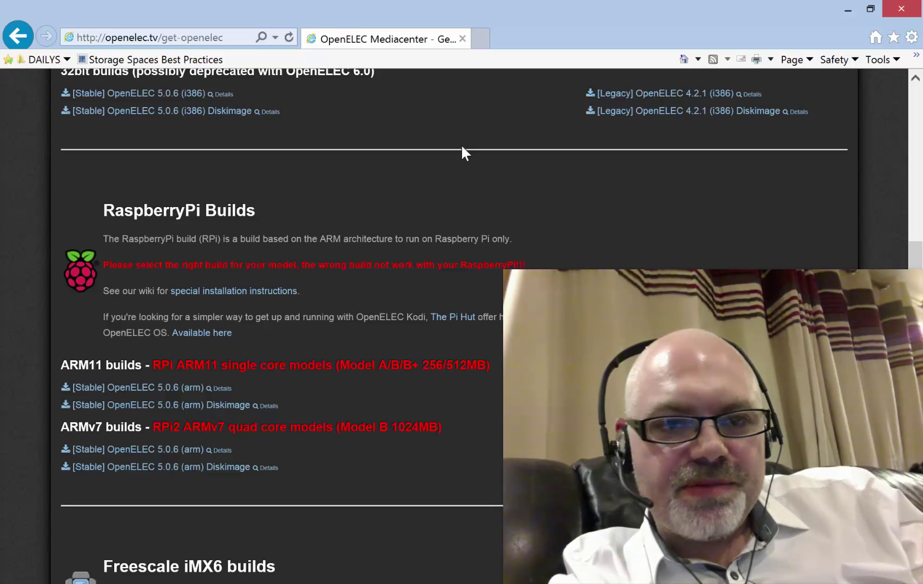
Navigate from the address bar to the Google homepage
click(229, 34)
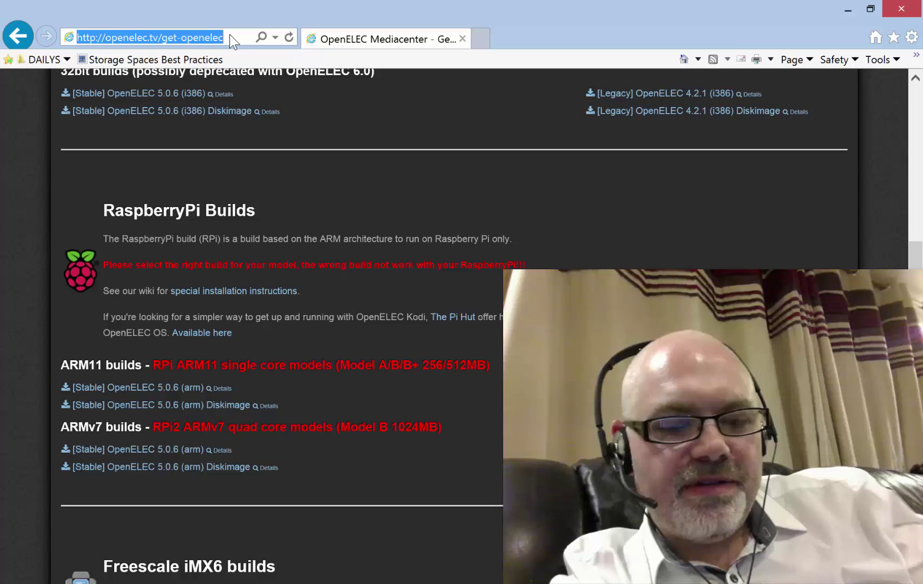
text(www)
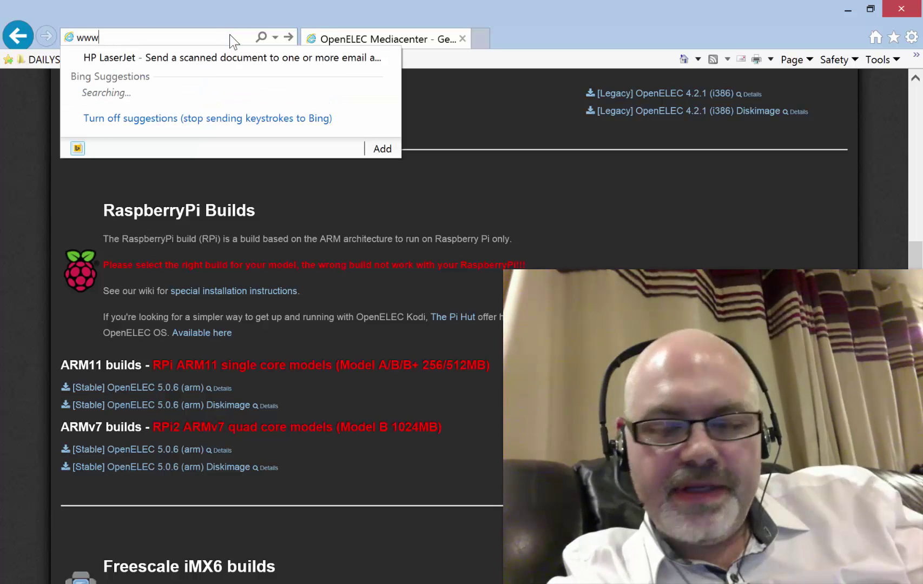
text(.google.co.uk/)
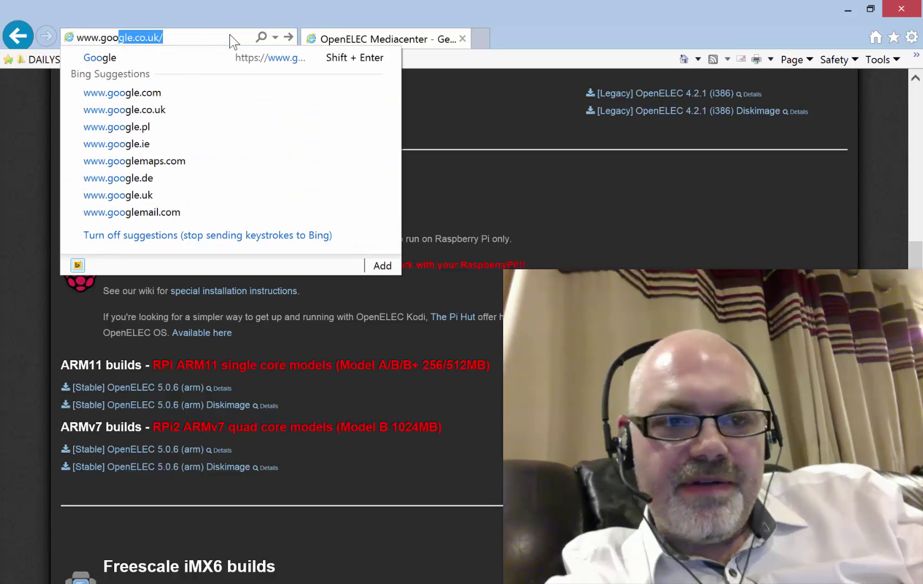
key(Down)
key(Down)
key(Return)
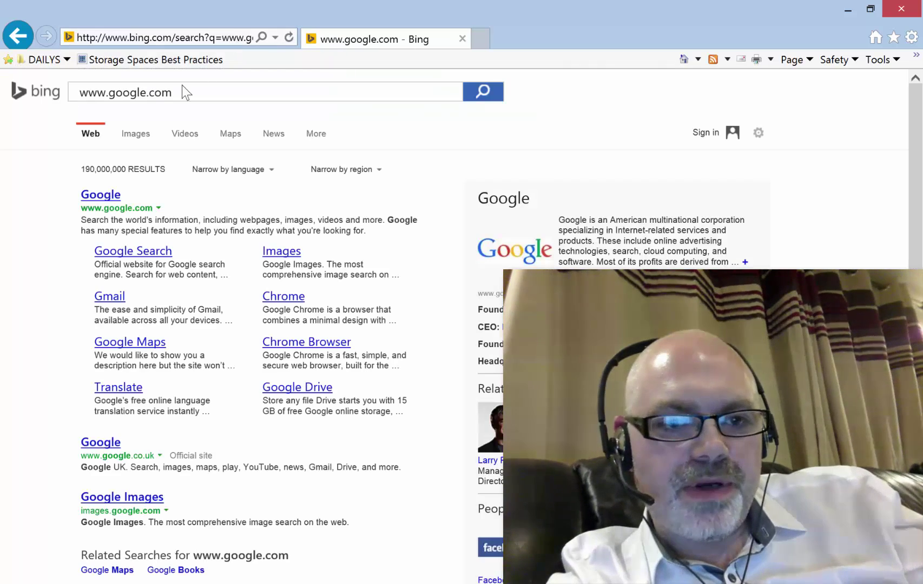
click(113, 196)
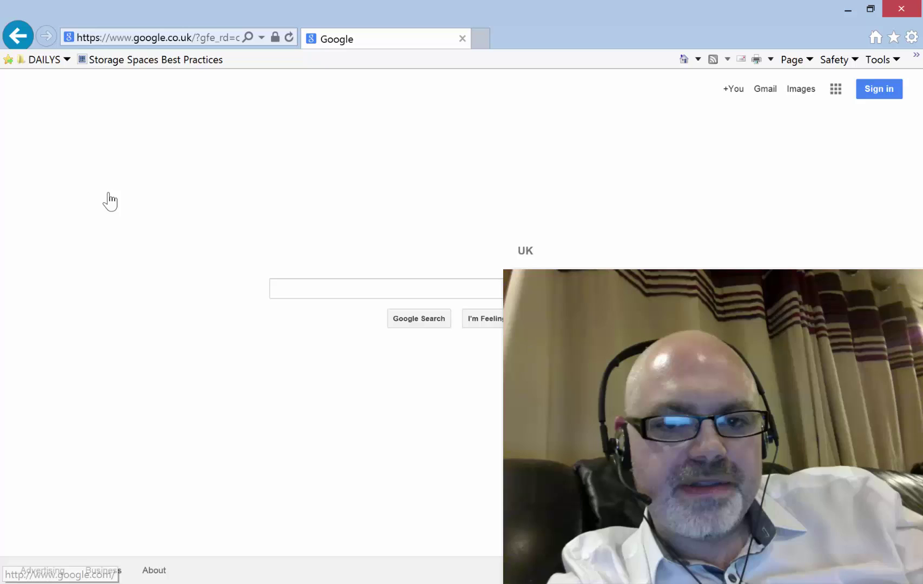
Search Google for '7 zip' and open the official 7-zip.org site
text(7 zip)
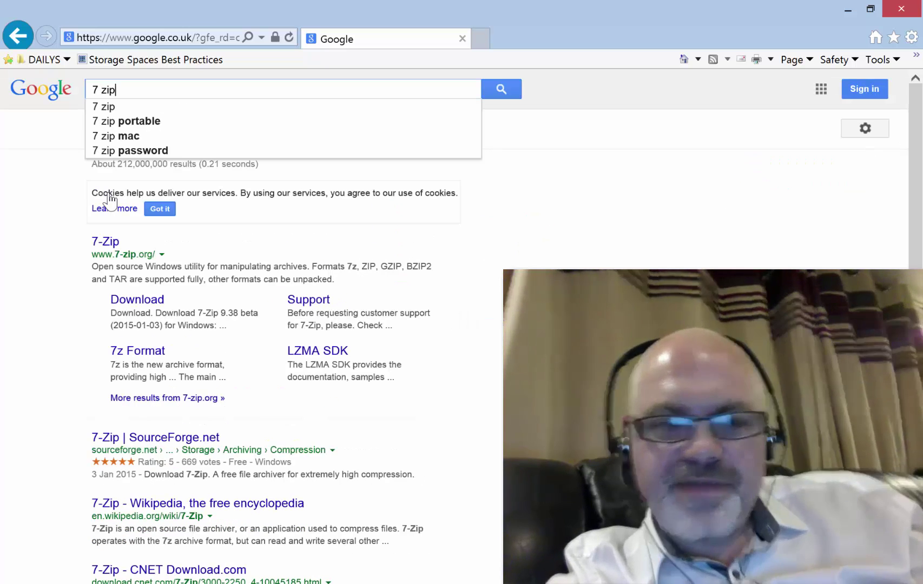
key(Return)
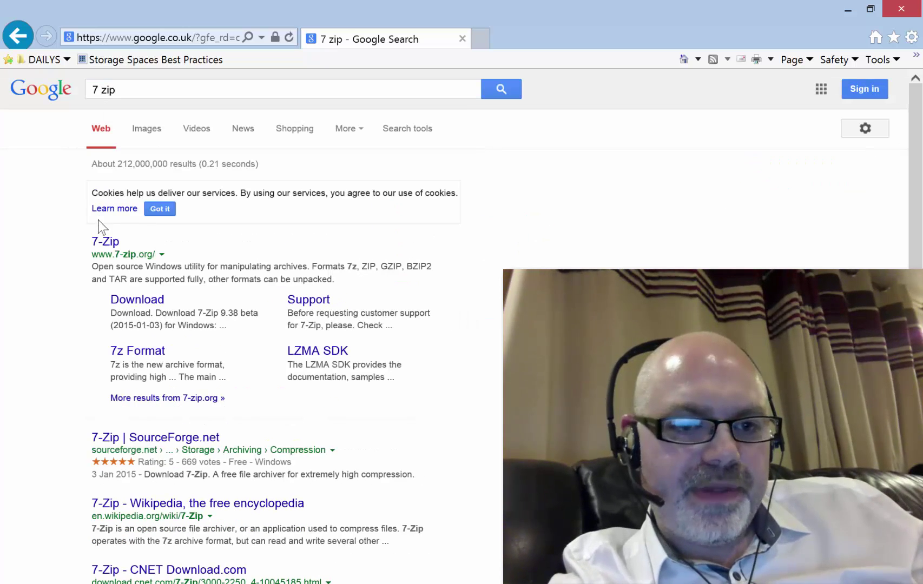
click(104, 242)
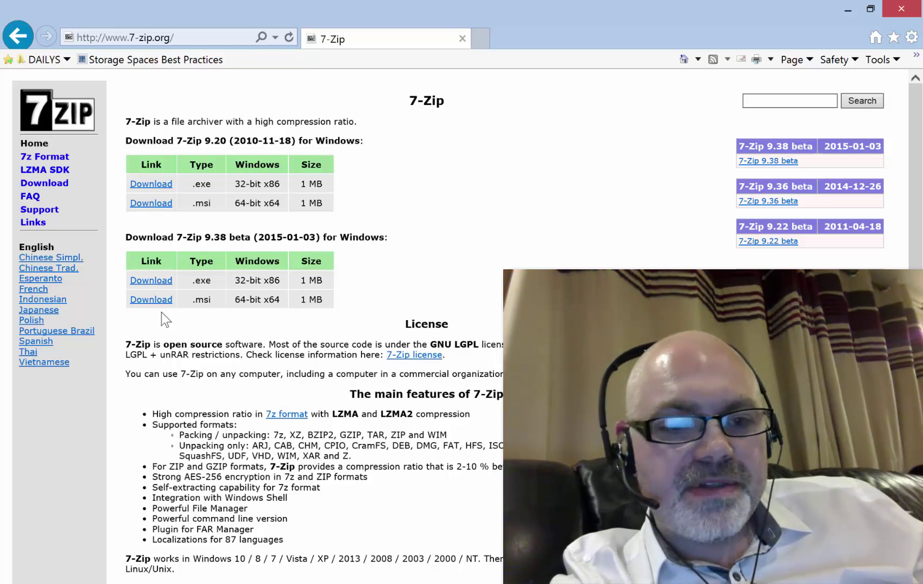
Download and run the 64-bit 7-Zip 9.38 installer
click(152, 300)
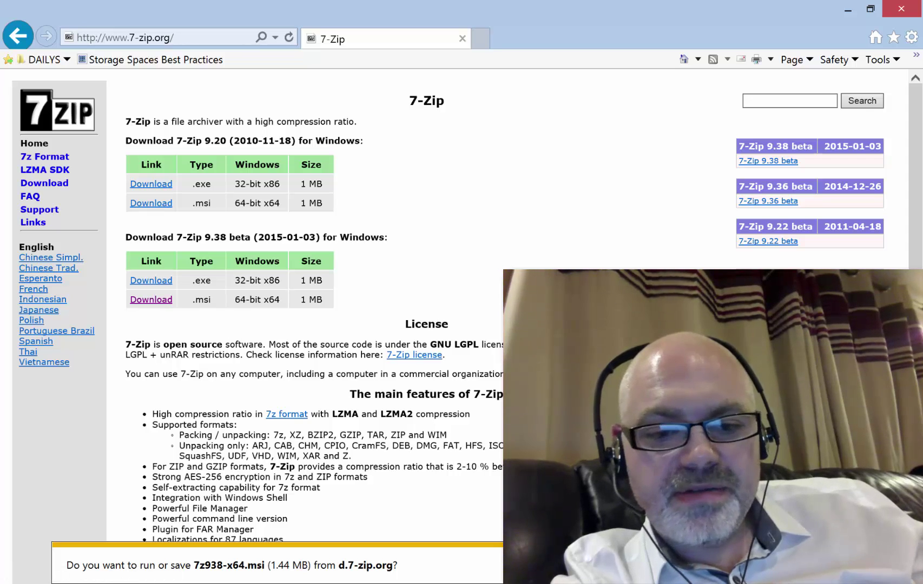
key(alt+r)
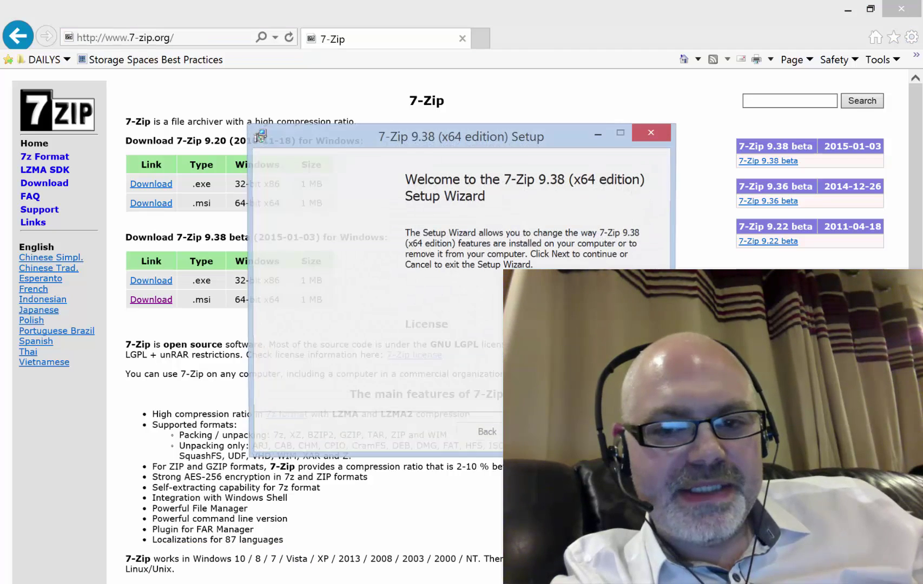
key(Return)
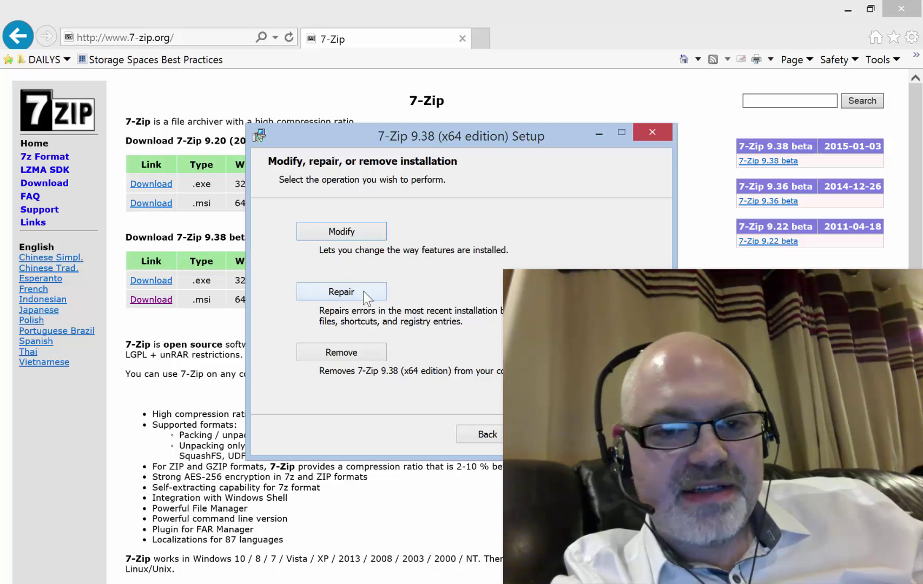
Repair the 7-Zip installation past Files in Use, declining a restart, then close Internet Explorer
click(346, 292)
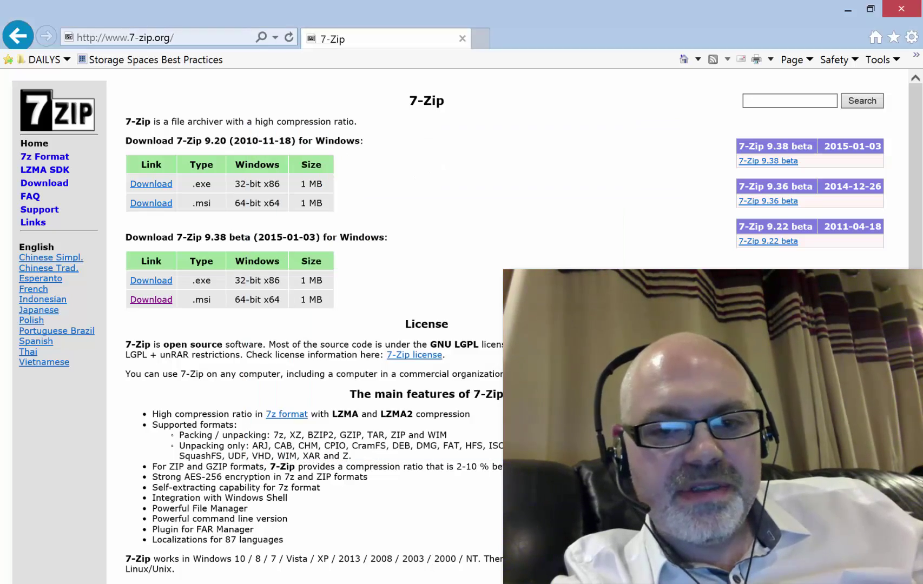
key(Return)
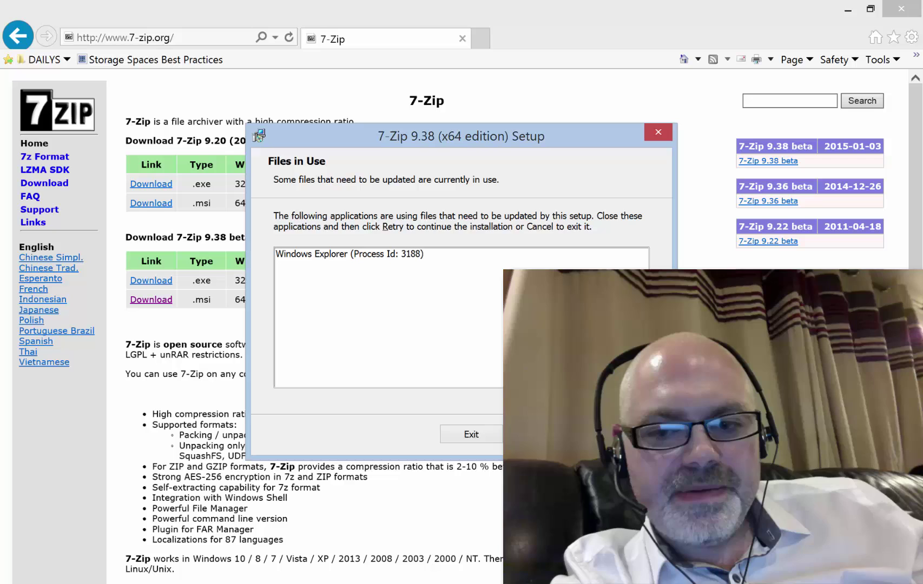
key(Return)
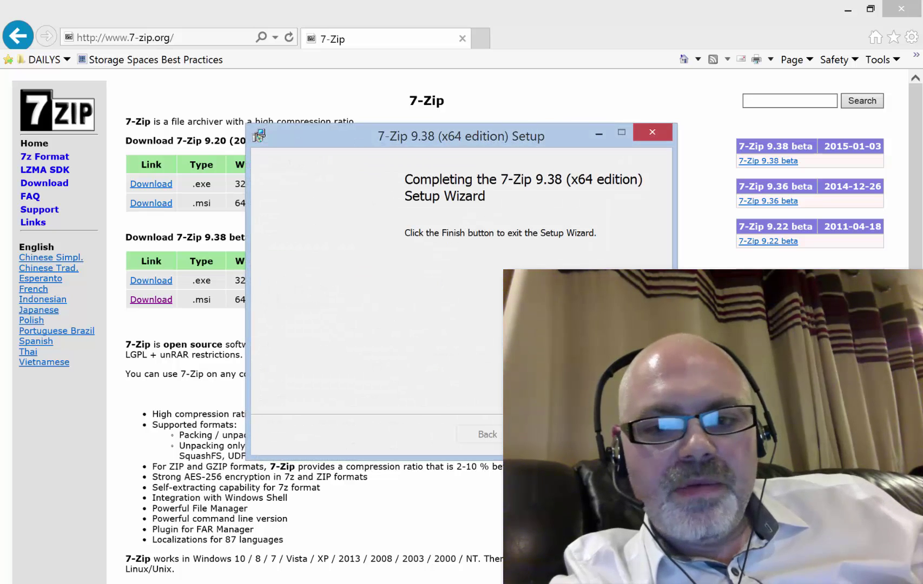
click(549, 434)
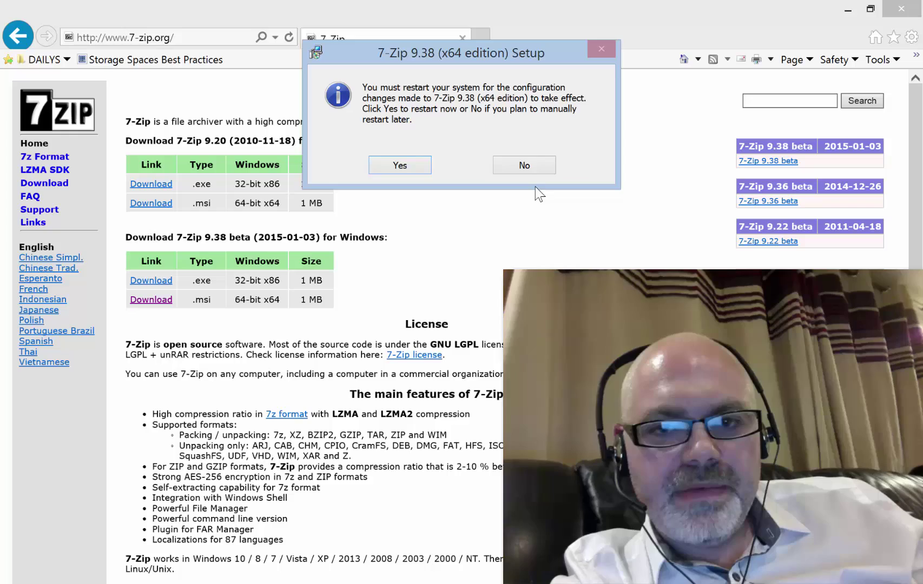
click(525, 163)
click(903, 9)
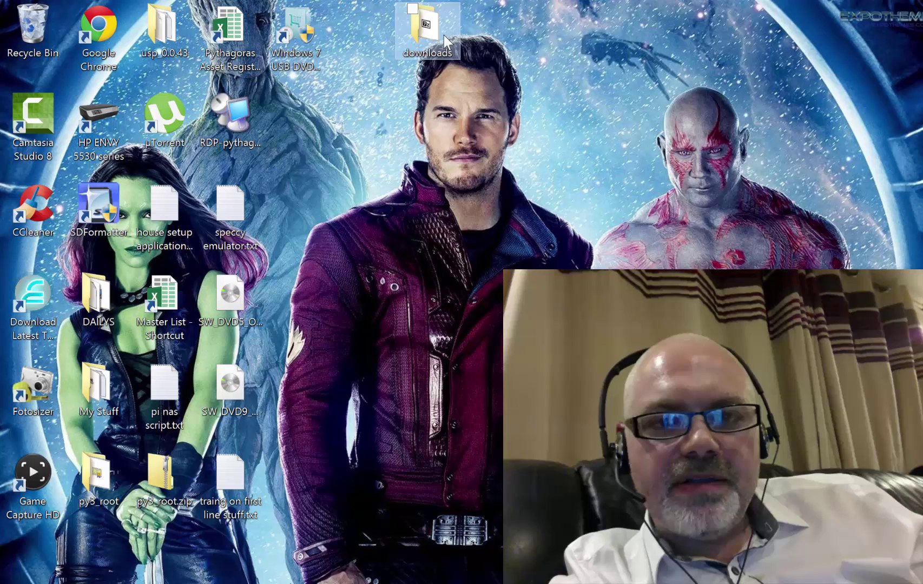
Open the desktop downloads folder, try opening OpenELEC-RPi.arm-5.0.6.img.gz, and dismiss the 'Unsupported command' error
click(429, 34)
double_click(429, 34)
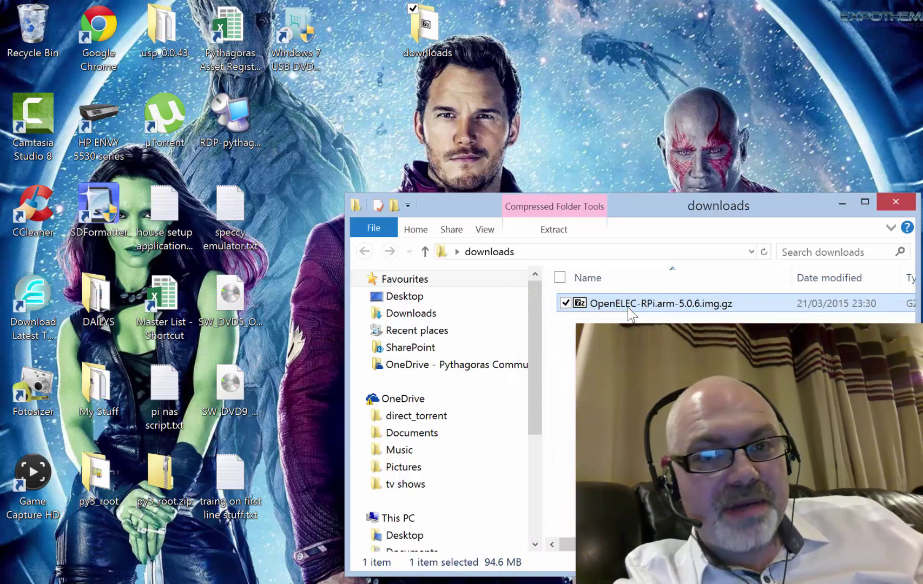
click(628, 307)
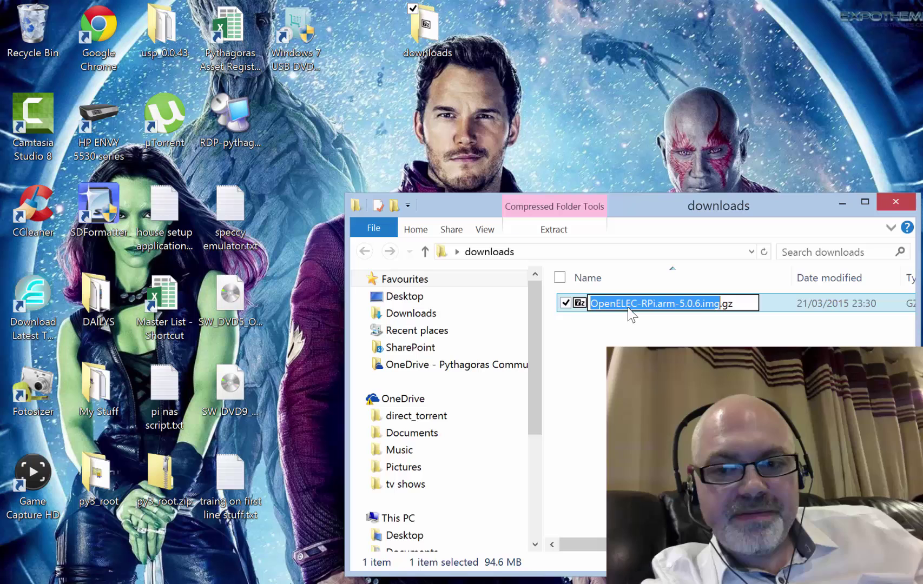
click(620, 325)
double_click(635, 303)
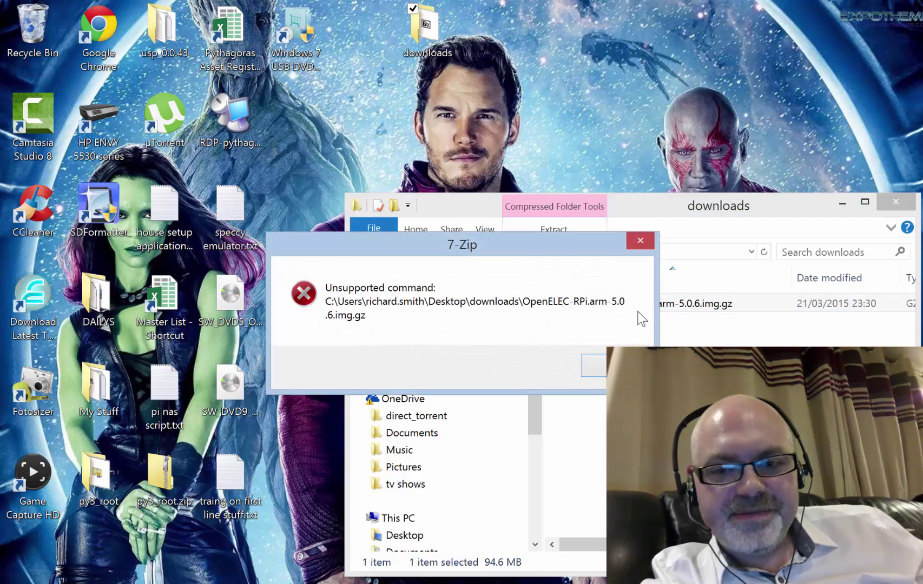
click(595, 366)
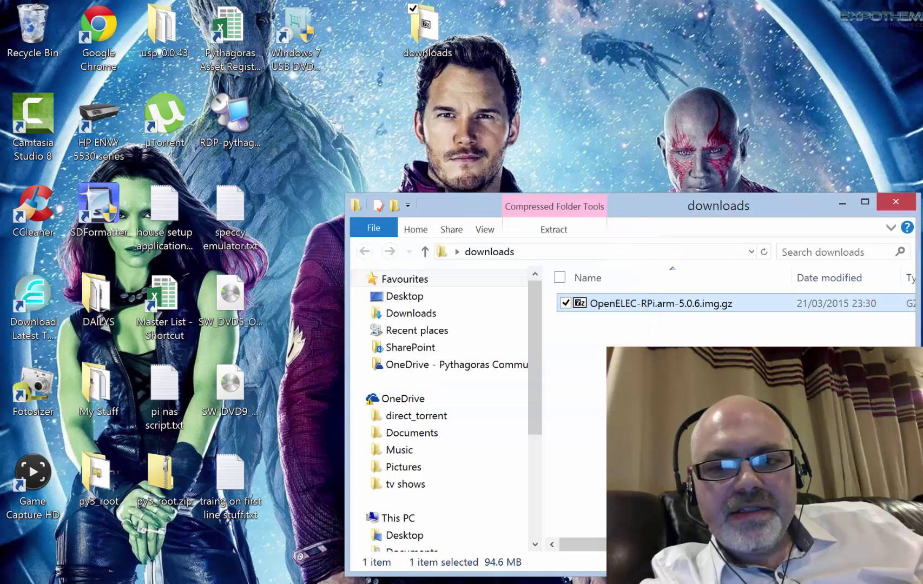
Open the .img.gz archive in 7-Zip and drag OpenELEC-RPi.arm-5.0.6.img out onto the desktop
right_click(614, 305)
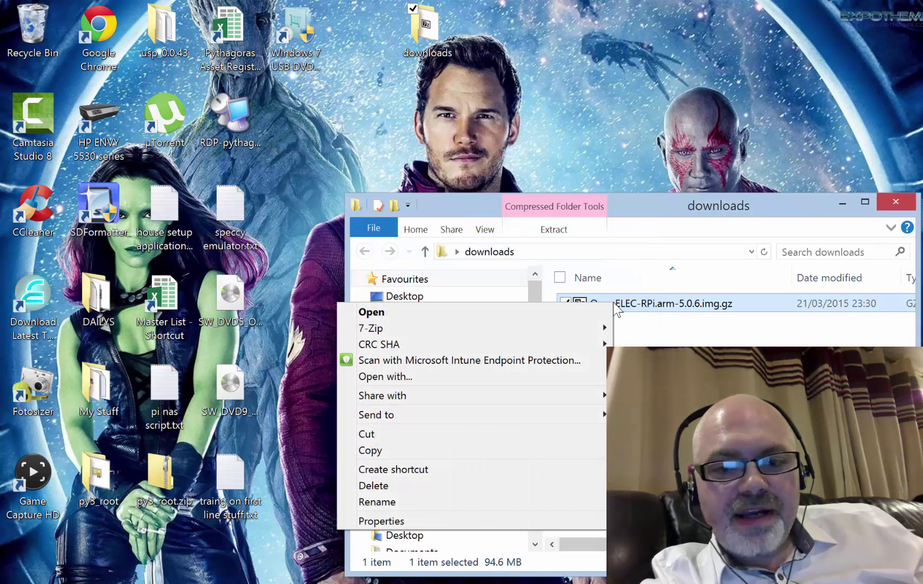
mouse_move(556, 330)
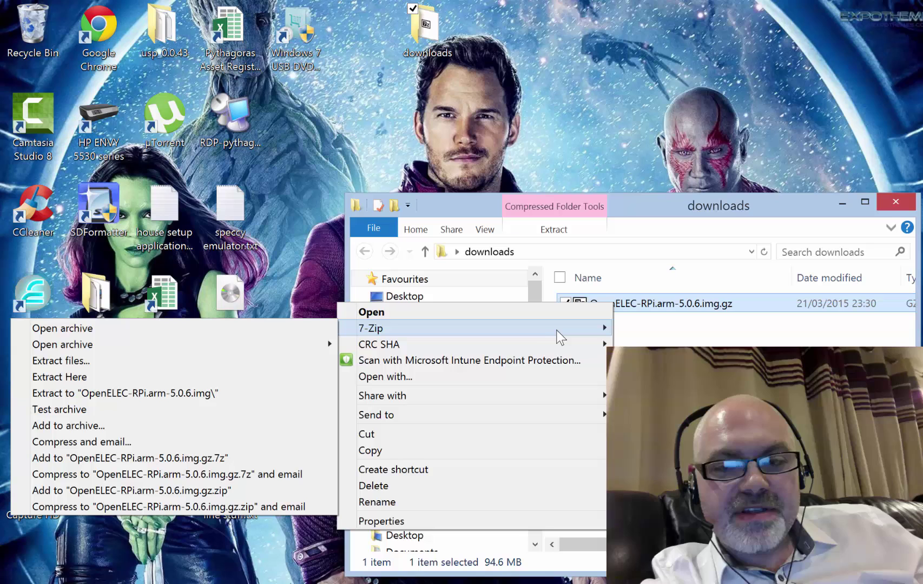
click(293, 327)
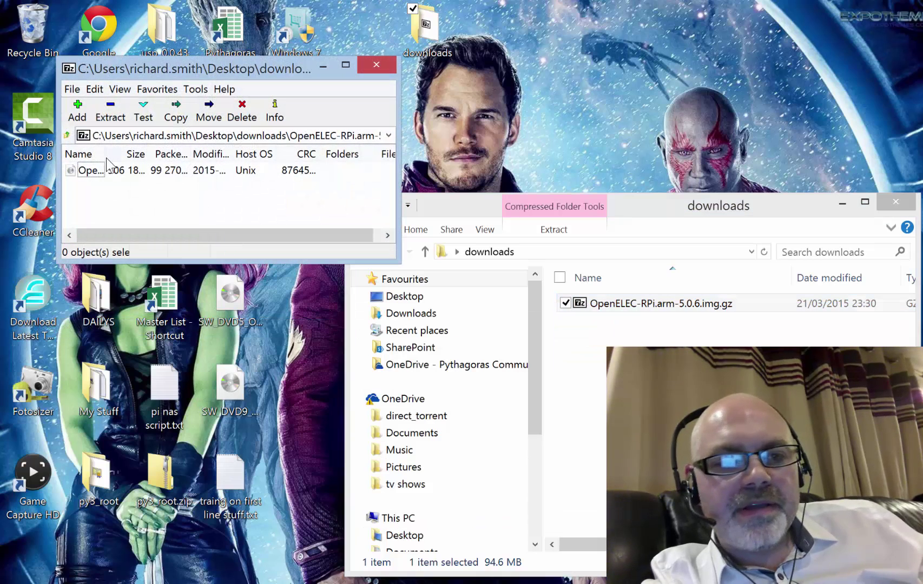
click(89, 172)
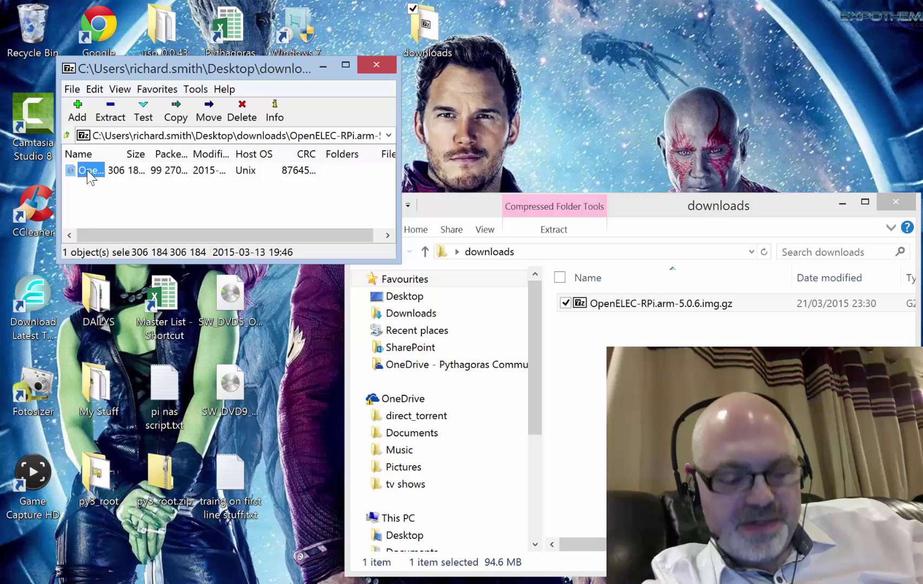
drag(89, 172, 493, 53)
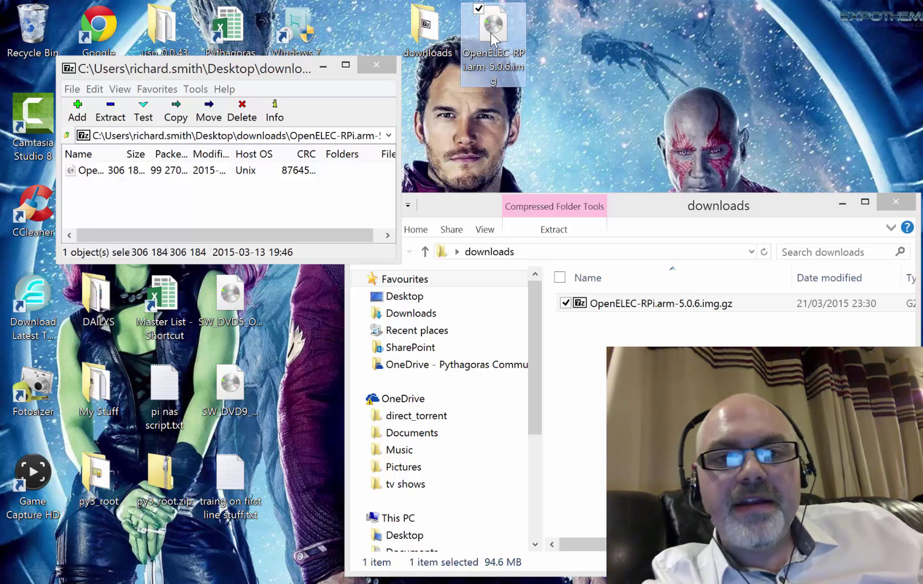
mouse_move(492, 35)
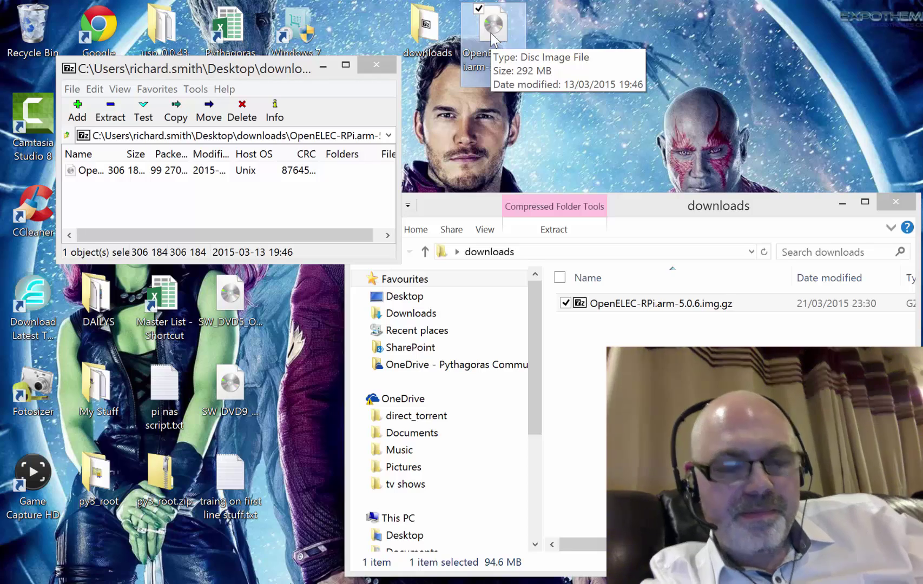
Launch Win32 Disk Imager from Start and load OpenELEC-RPi.arm-5.0.6.img from the Desktop
key(super)
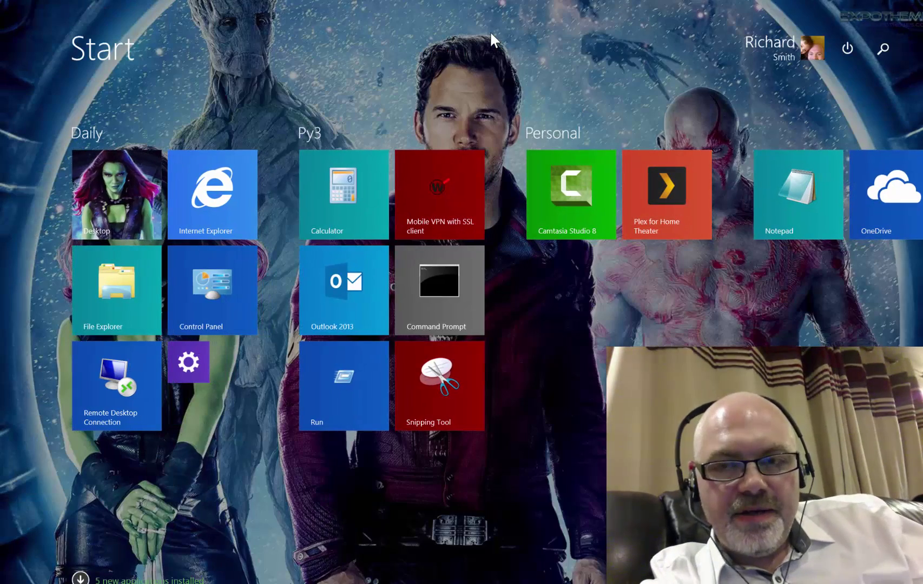
text(win)
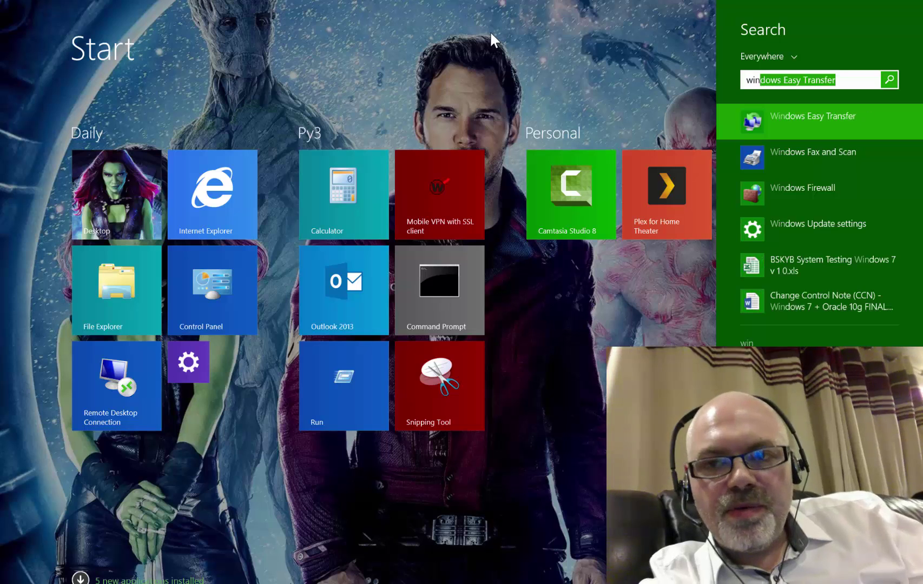
text(32)
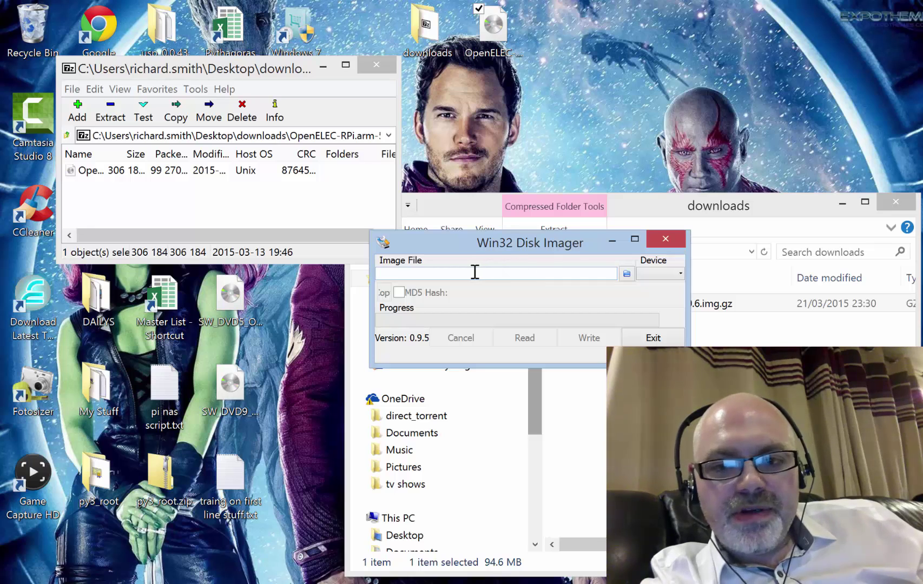
click(625, 273)
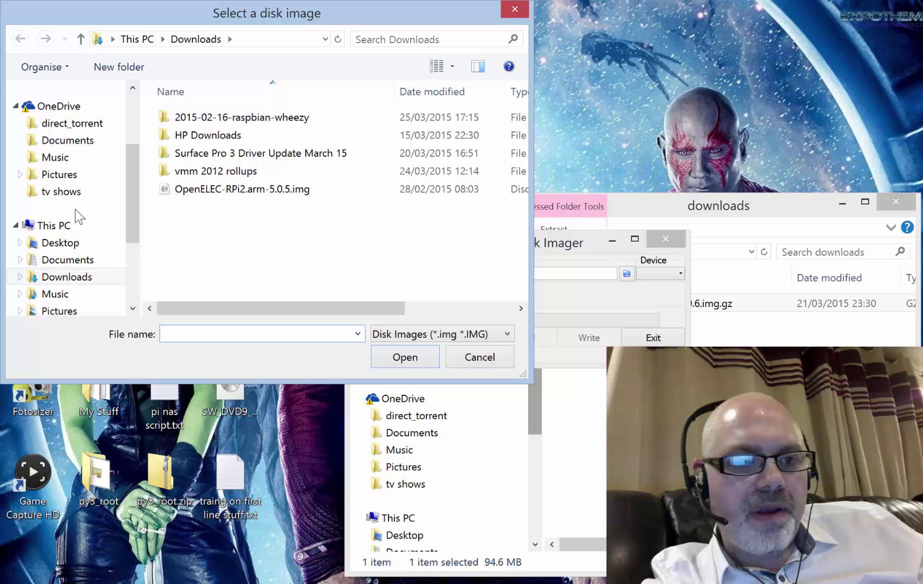
click(70, 244)
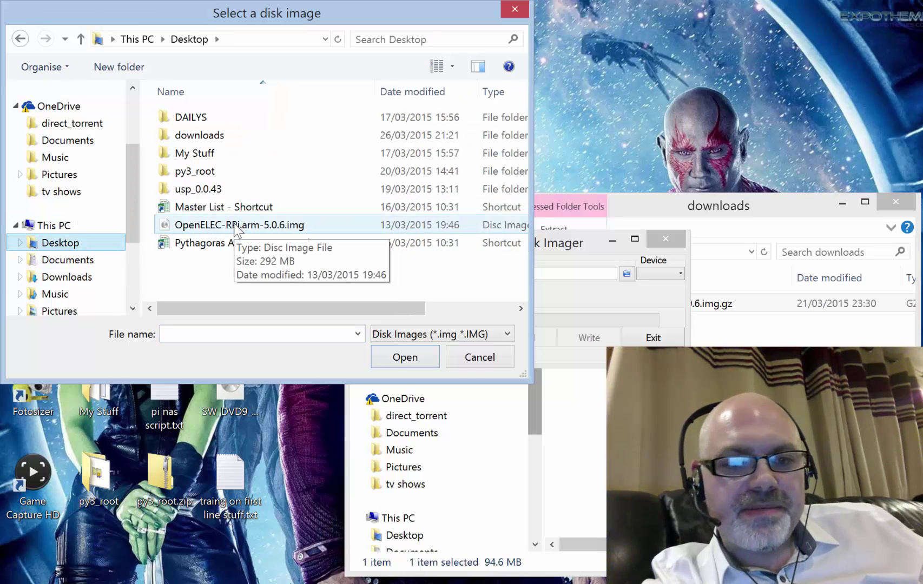
click(235, 226)
double_click(235, 226)
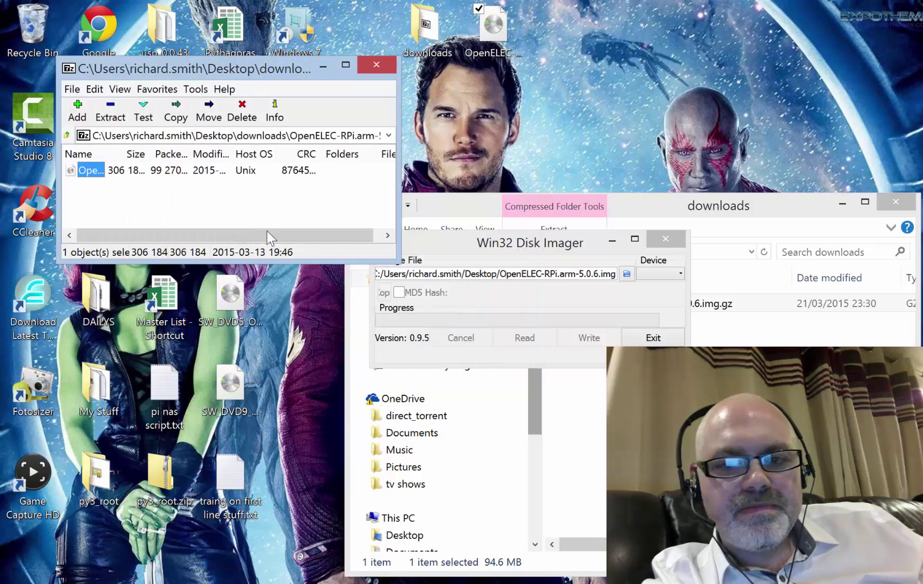